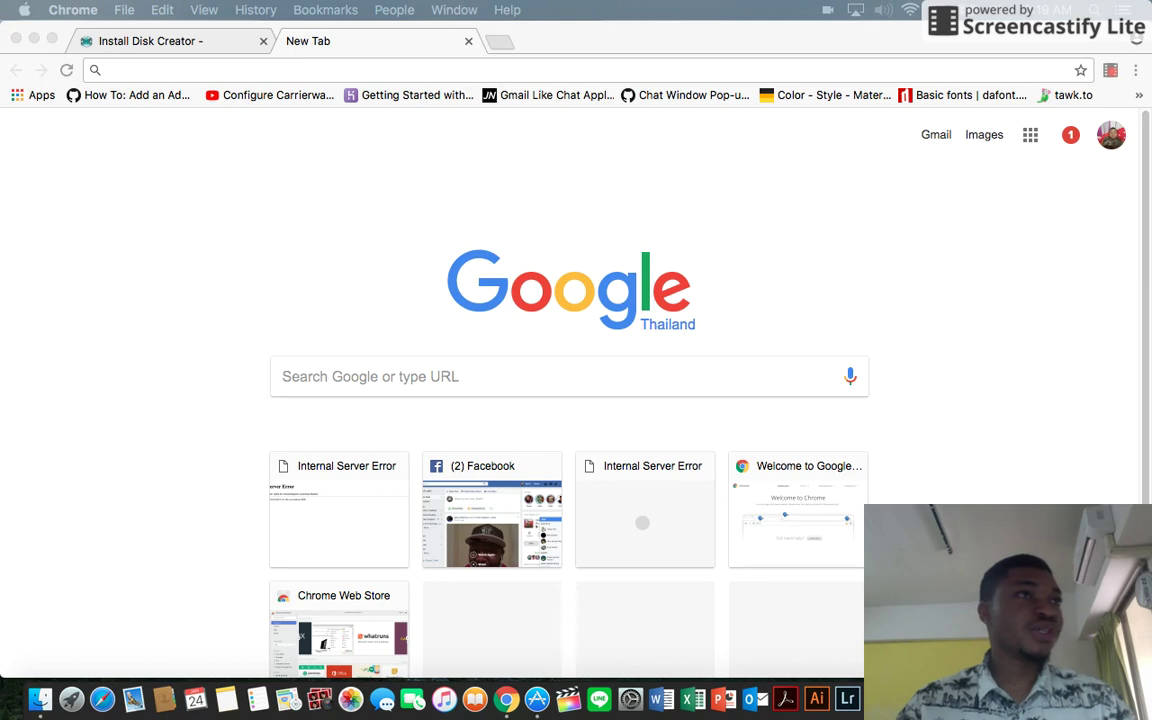
# Step: Switch to Finder and look through the Applications folder for a macOS High Sierra installer
pyautogui.click(307, 195)
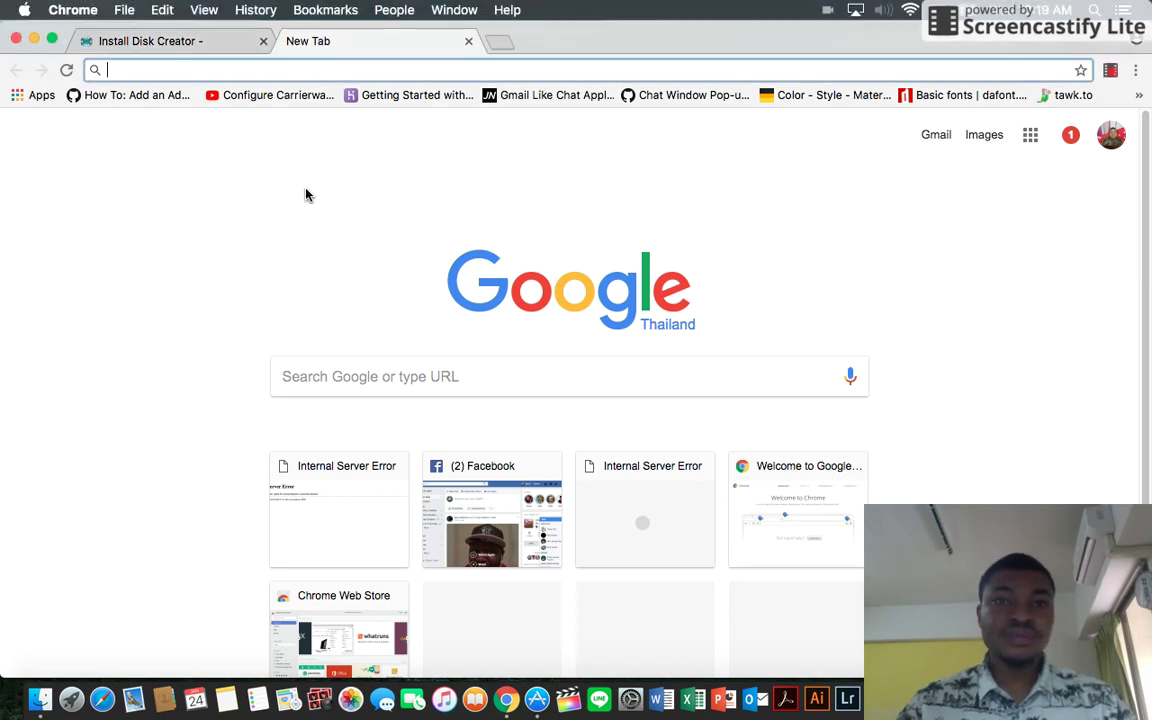
pyautogui.hotkey('ctrl', 'Up')
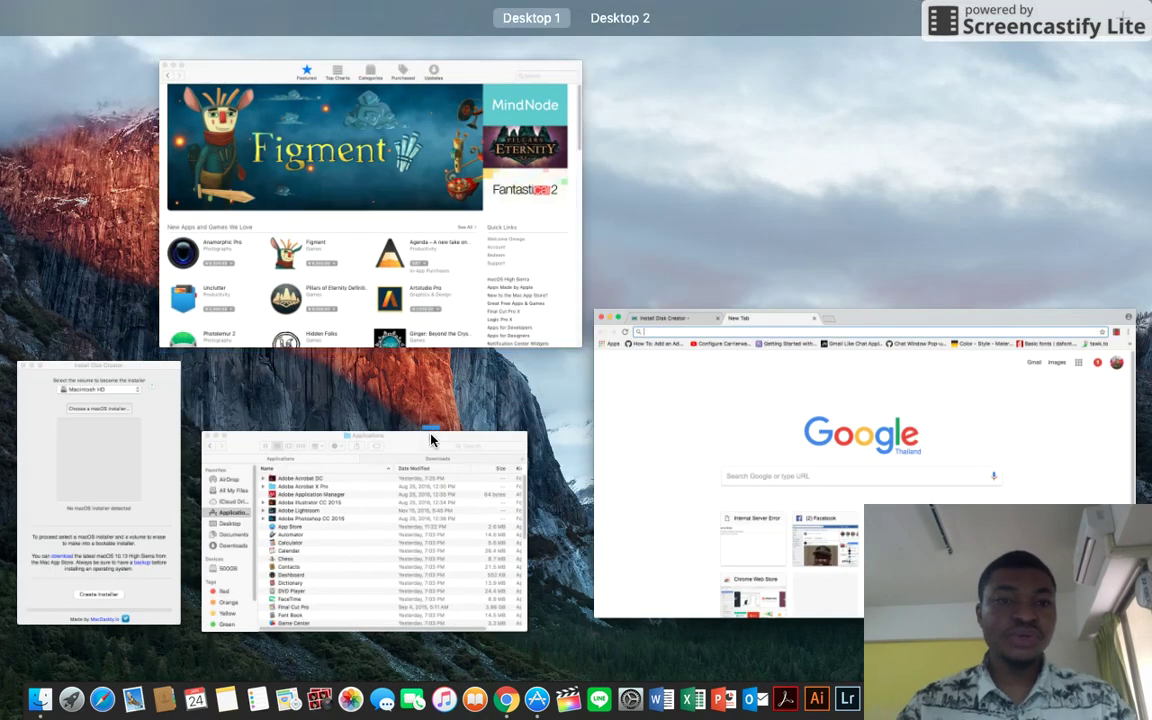
pyautogui.click(307, 535)
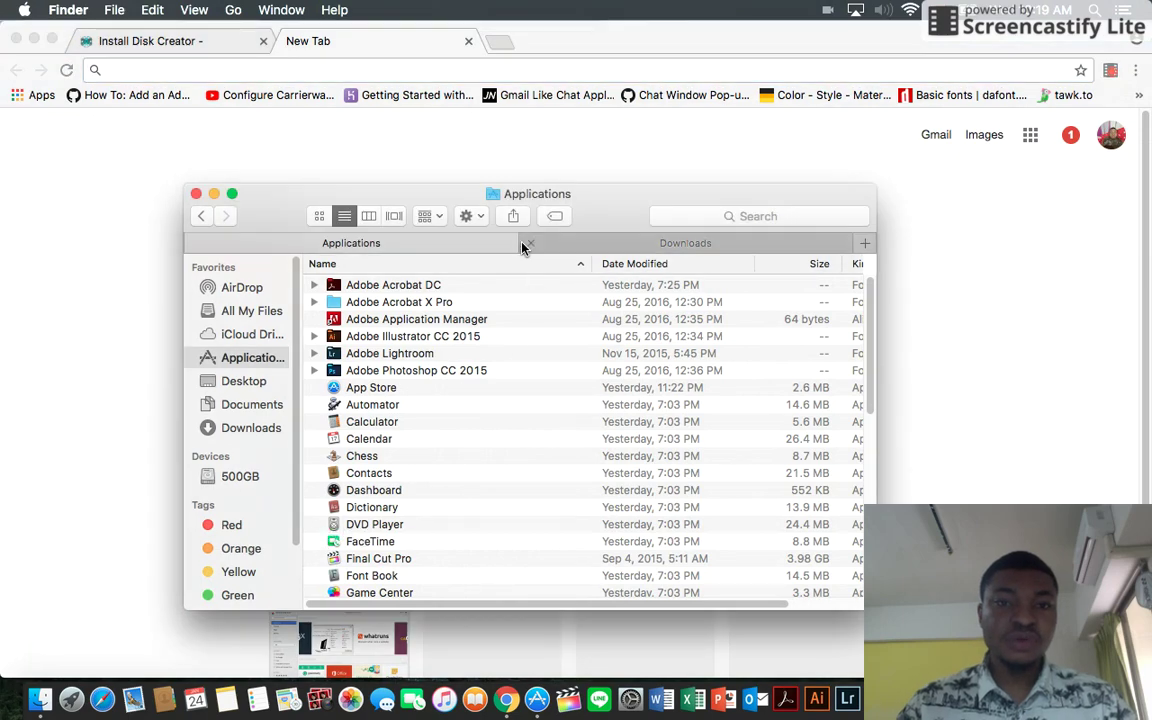
pyautogui.scroll(-5, 424, 558)
pyautogui.click(424, 578)
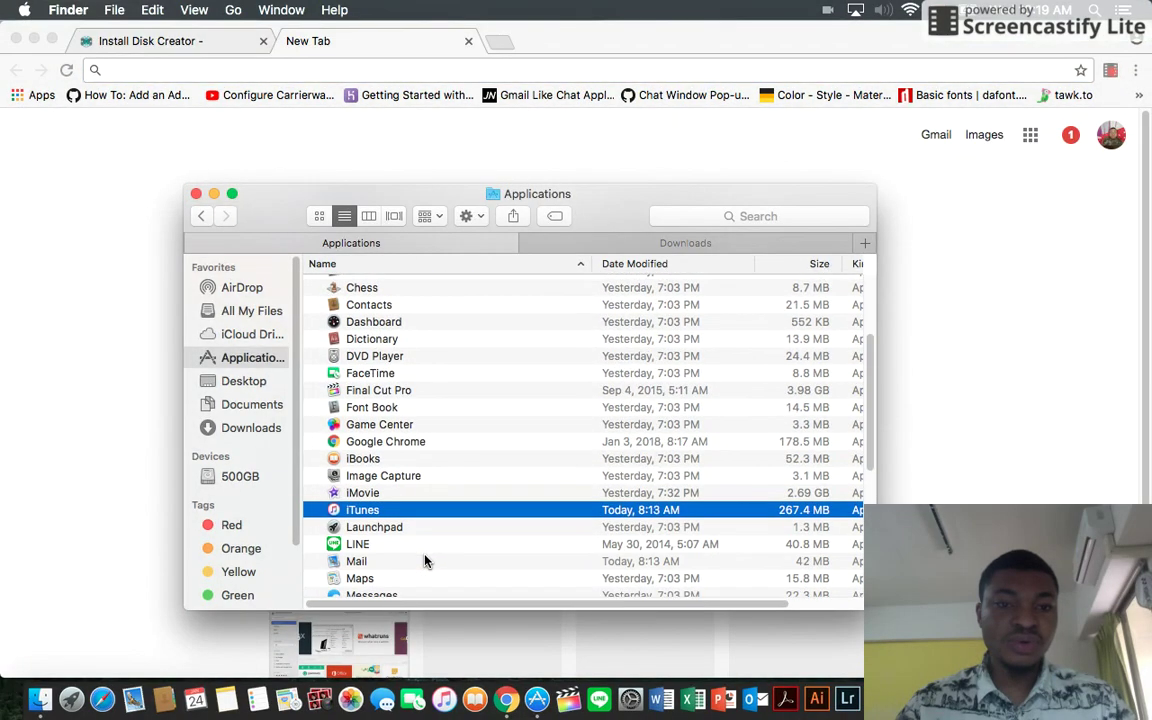
pyautogui.scroll(-5, 424, 565)
pyautogui.scroll(-5, 426, 560)
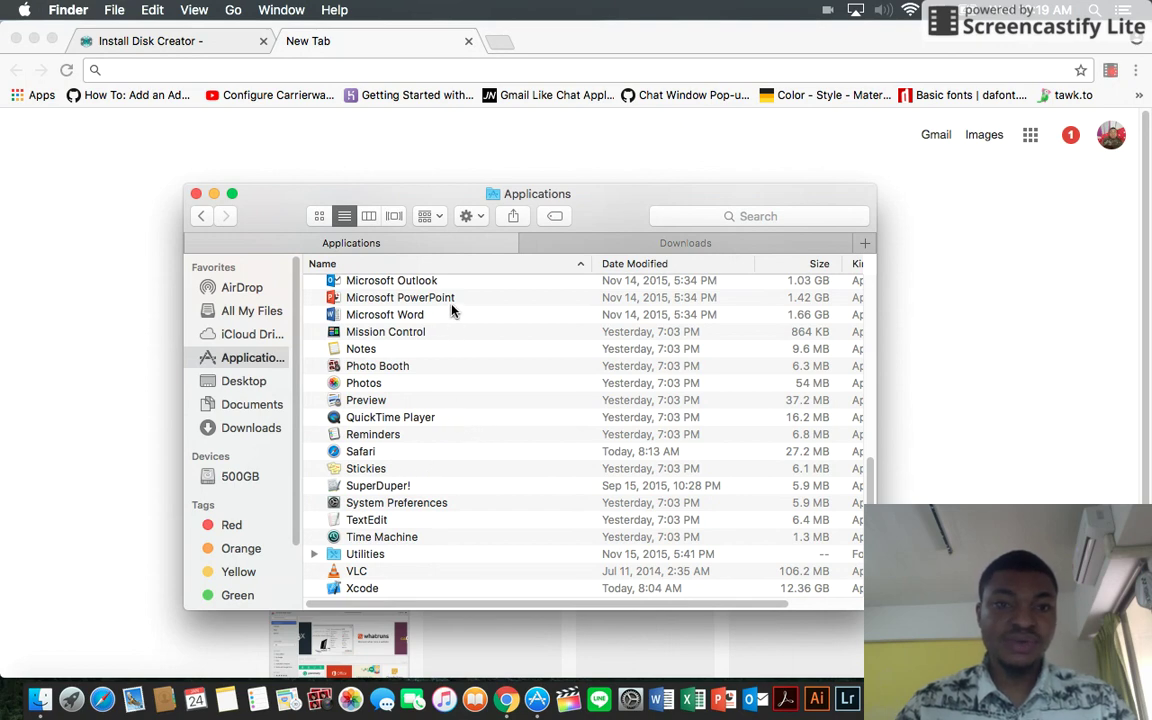
pyautogui.scroll(6, 430, 365)
pyautogui.scroll(3, 430, 373)
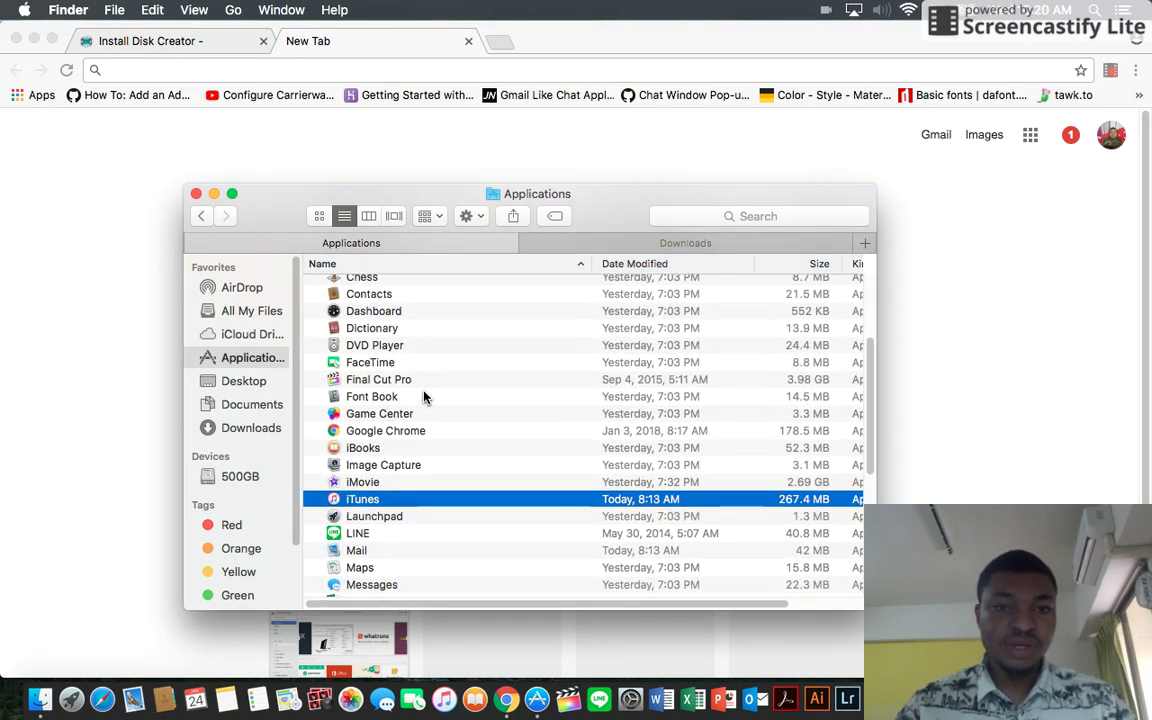
pyautogui.scroll(1, 403, 330)
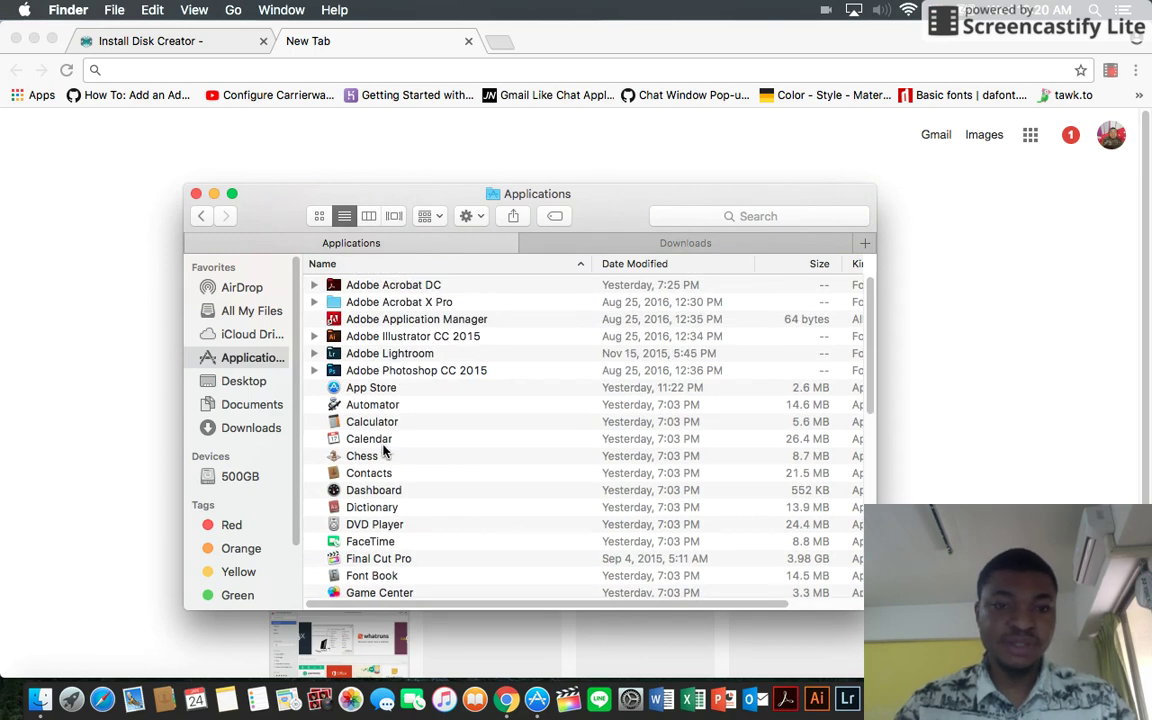
pyautogui.scroll(-3, 420, 450)
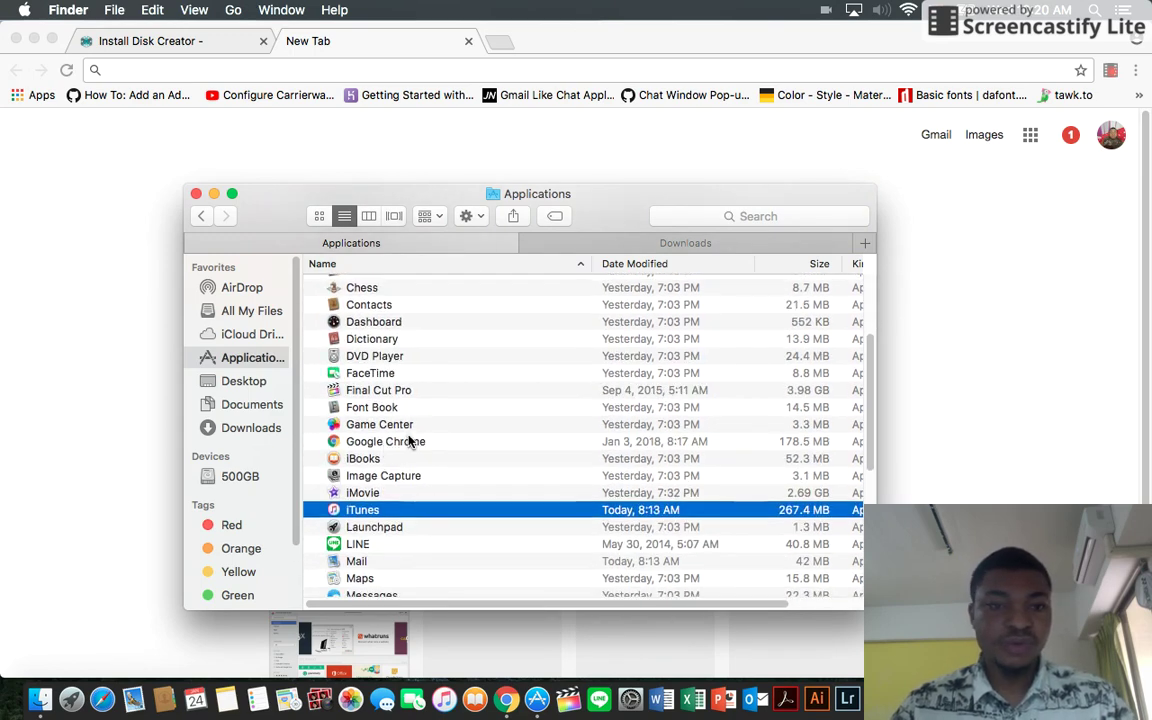
pyautogui.scroll(-3, 430, 462)
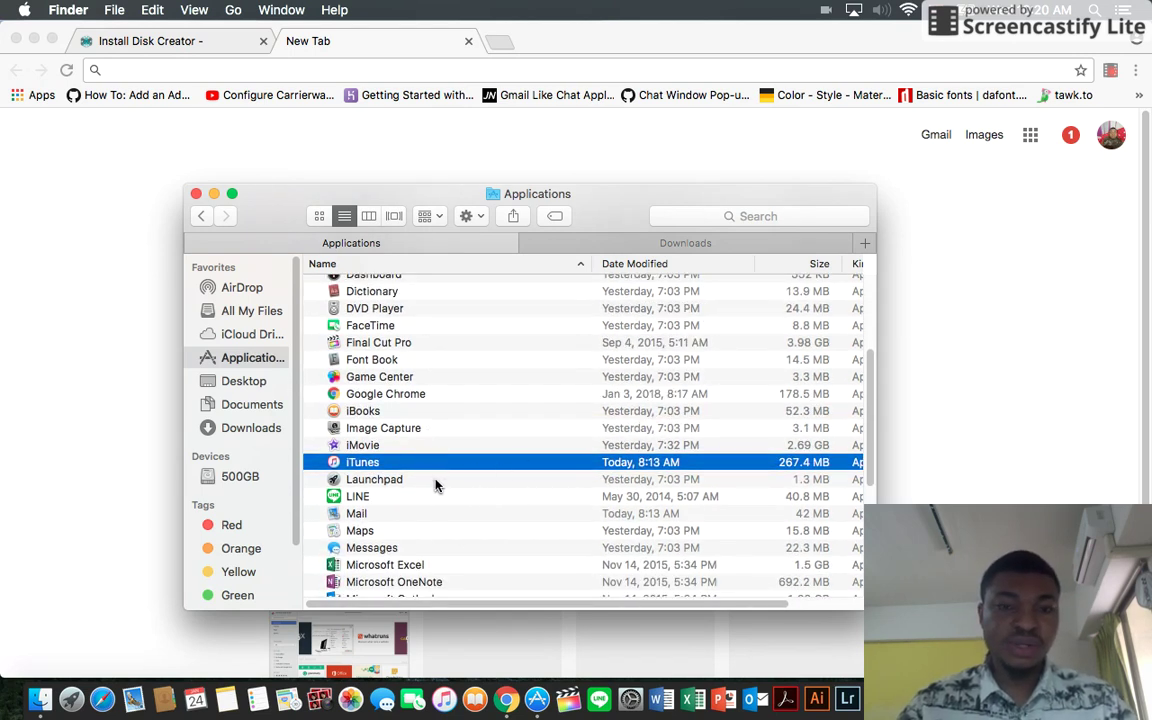
pyautogui.scroll(3, 405, 430)
pyautogui.scroll(2, 405, 430)
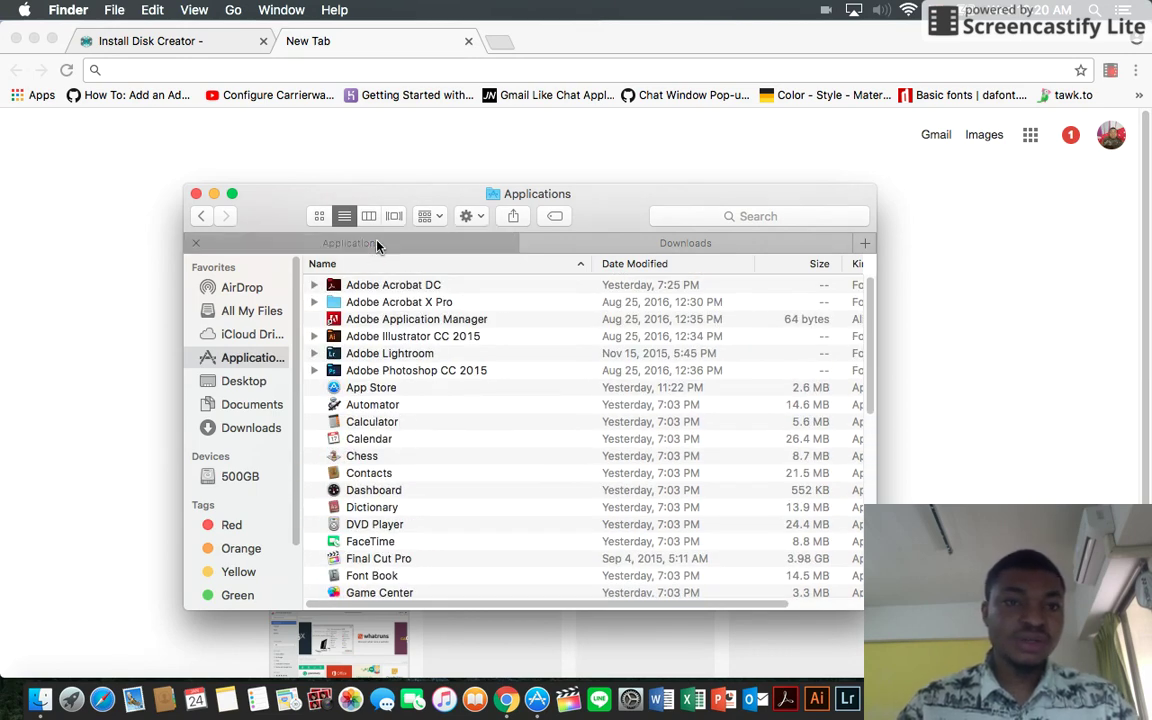
# Step: Switch to the App Store, open the featured macOS High Sierra page and download the installer
pyautogui.click(81, 309)
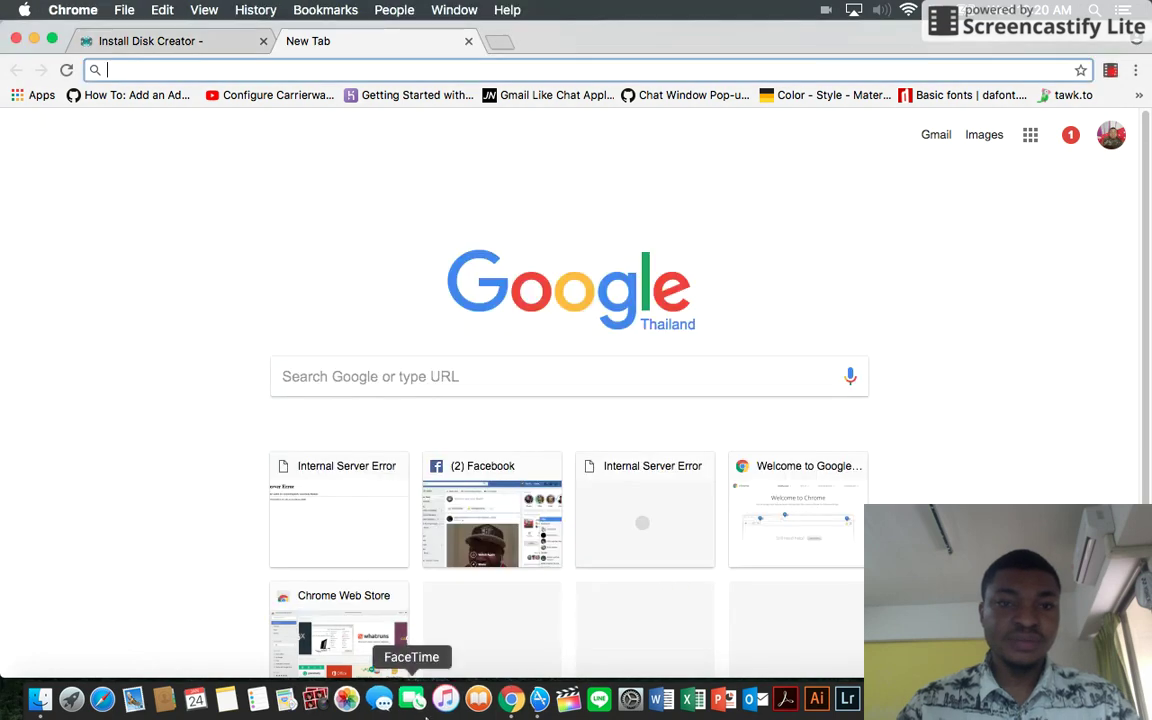
pyautogui.click(537, 686)
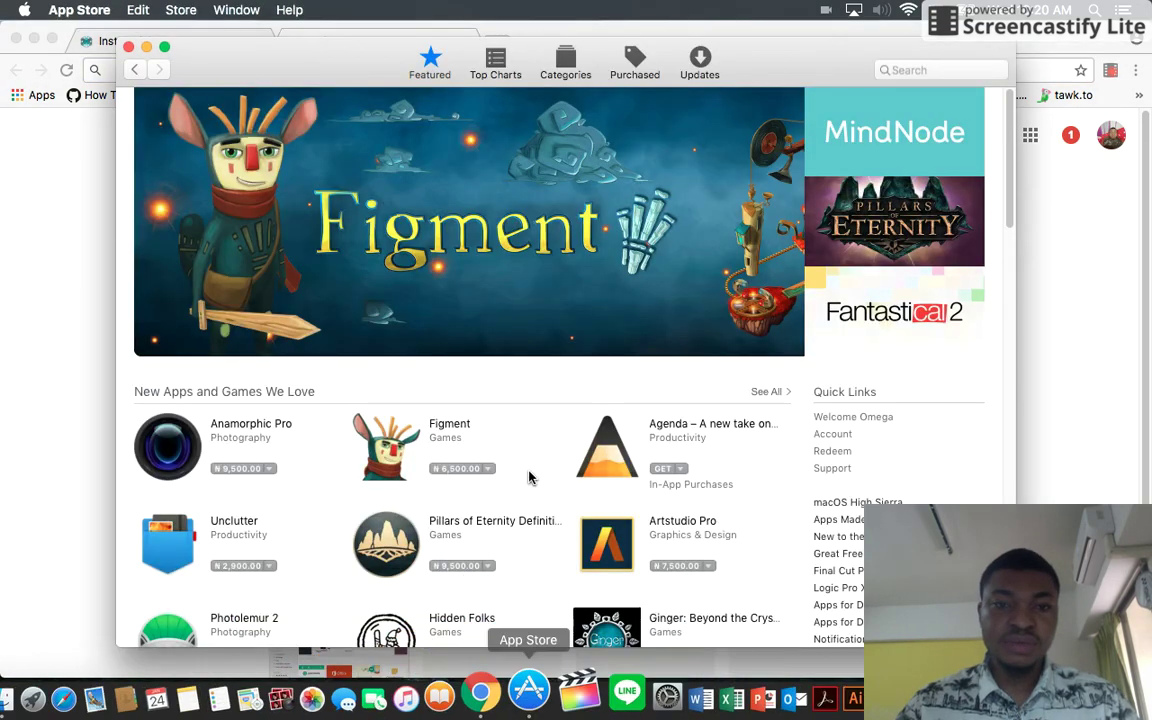
pyautogui.scroll(-5, 398, 274)
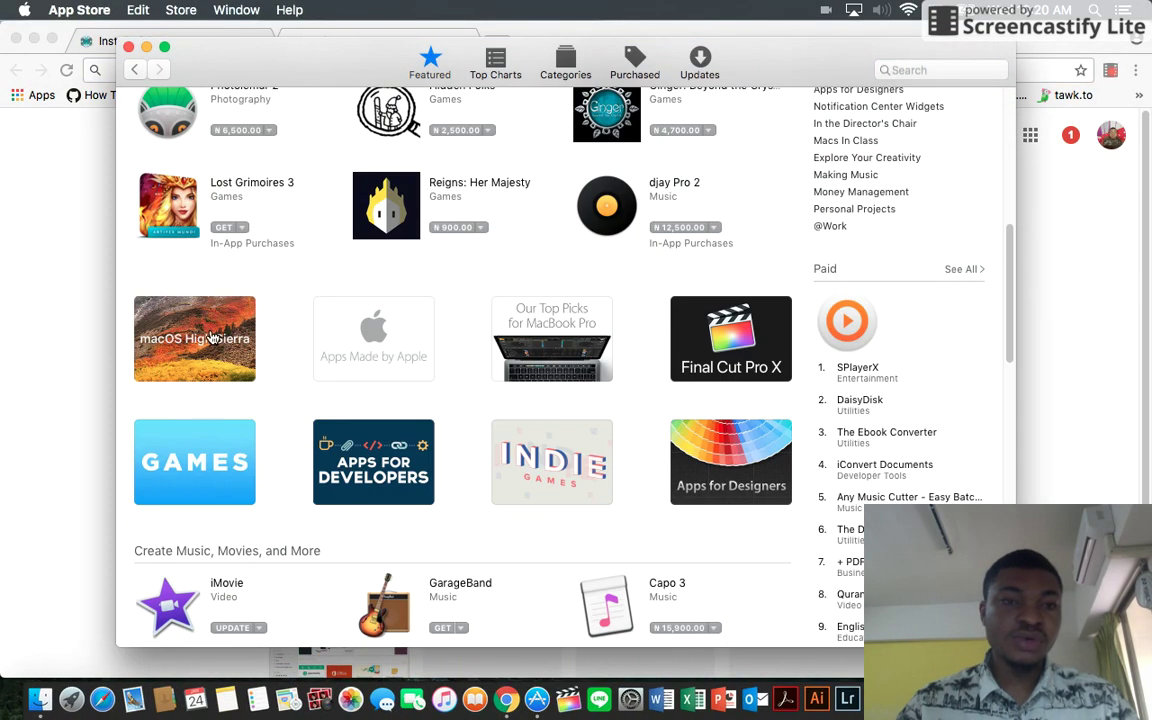
pyautogui.click(157, 354)
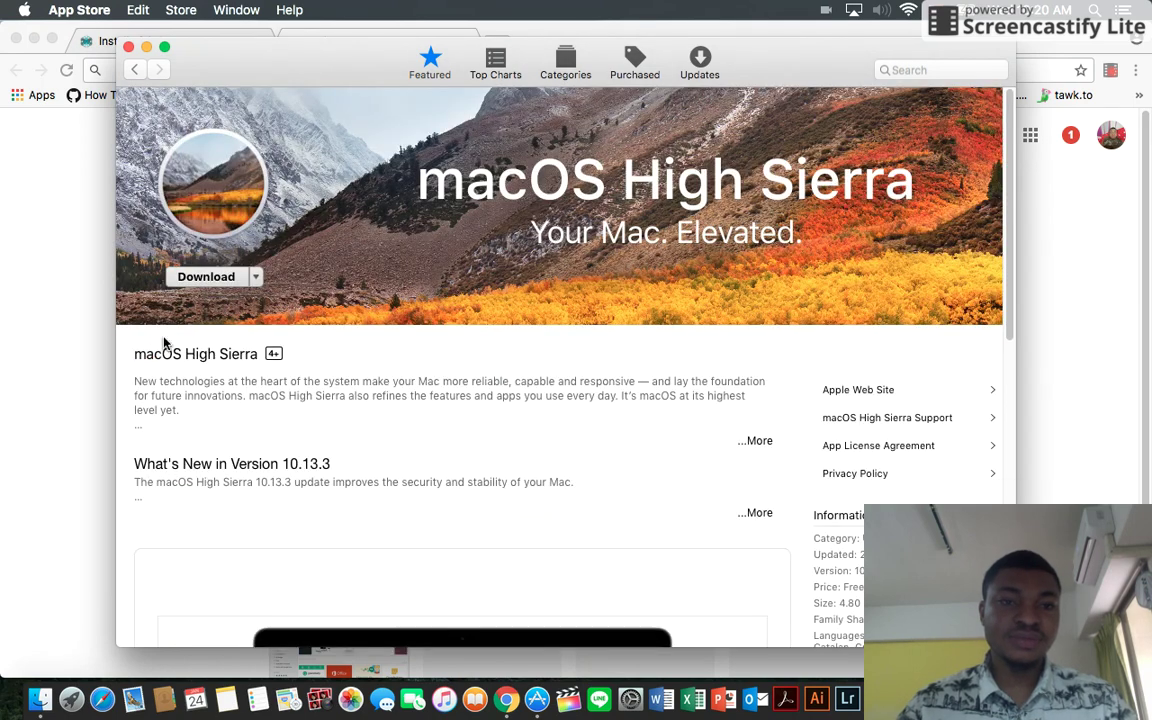
pyautogui.click(213, 277)
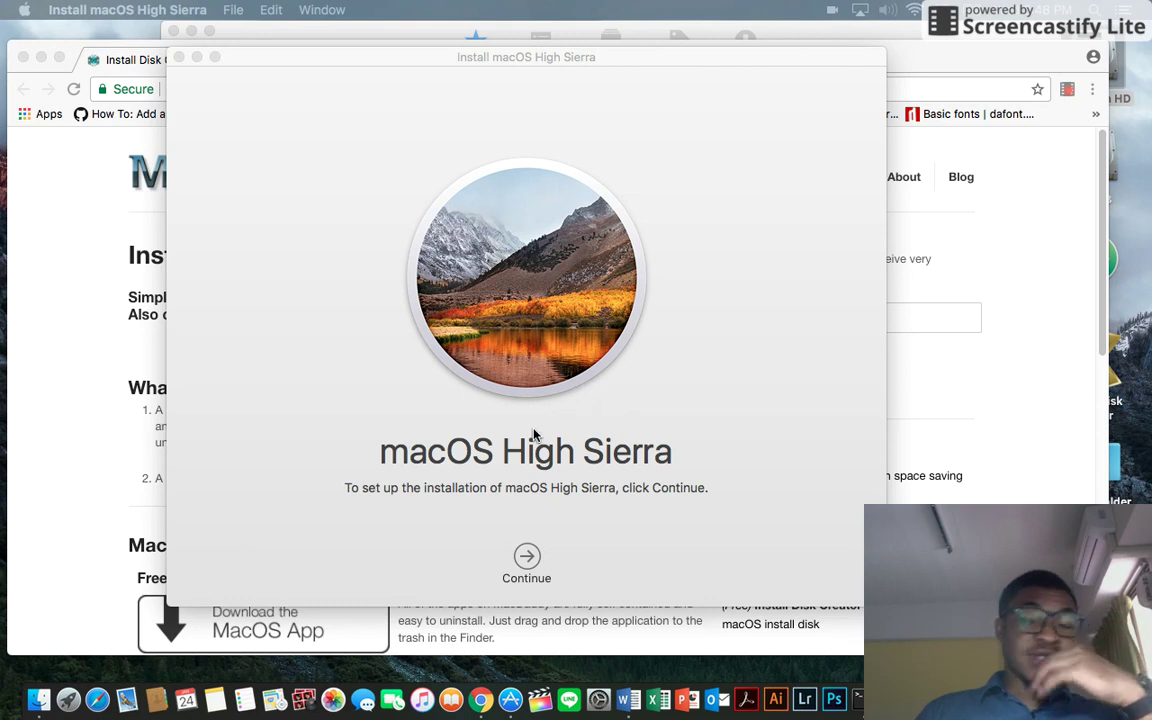
# Step: Minimize the macOS High Sierra installer window and bring up the Applications folder in Finder
pyautogui.click(197, 60)
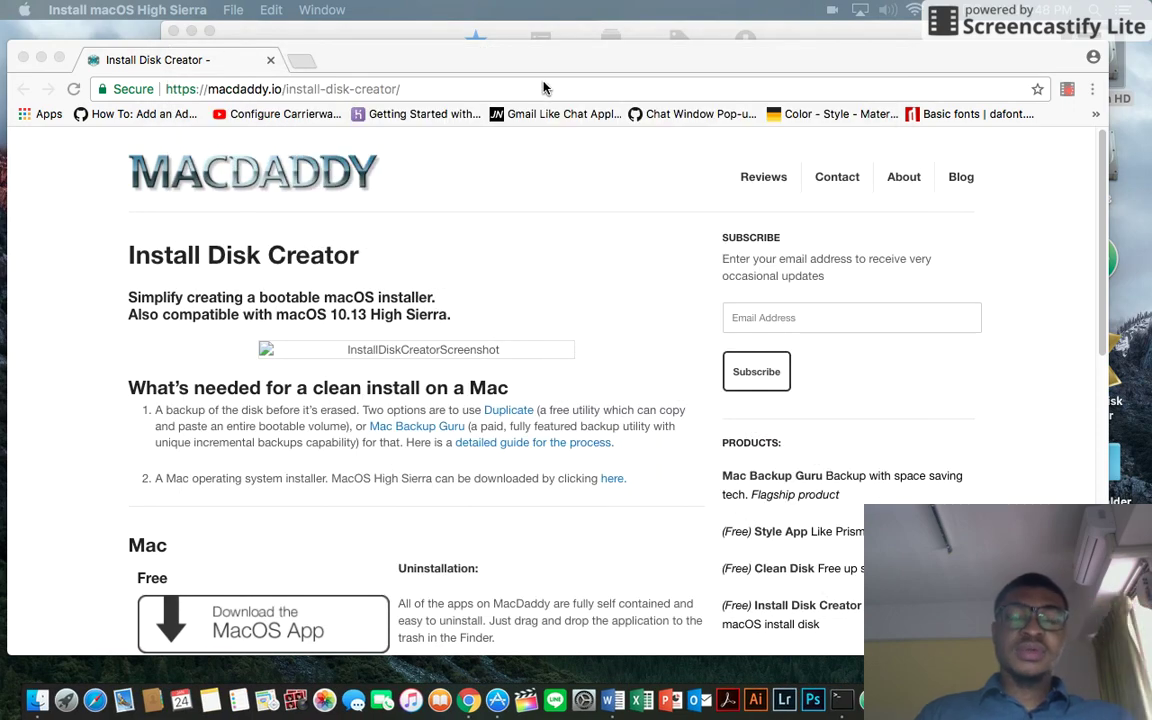
pyautogui.press('F3')
pyautogui.click(918, 204)
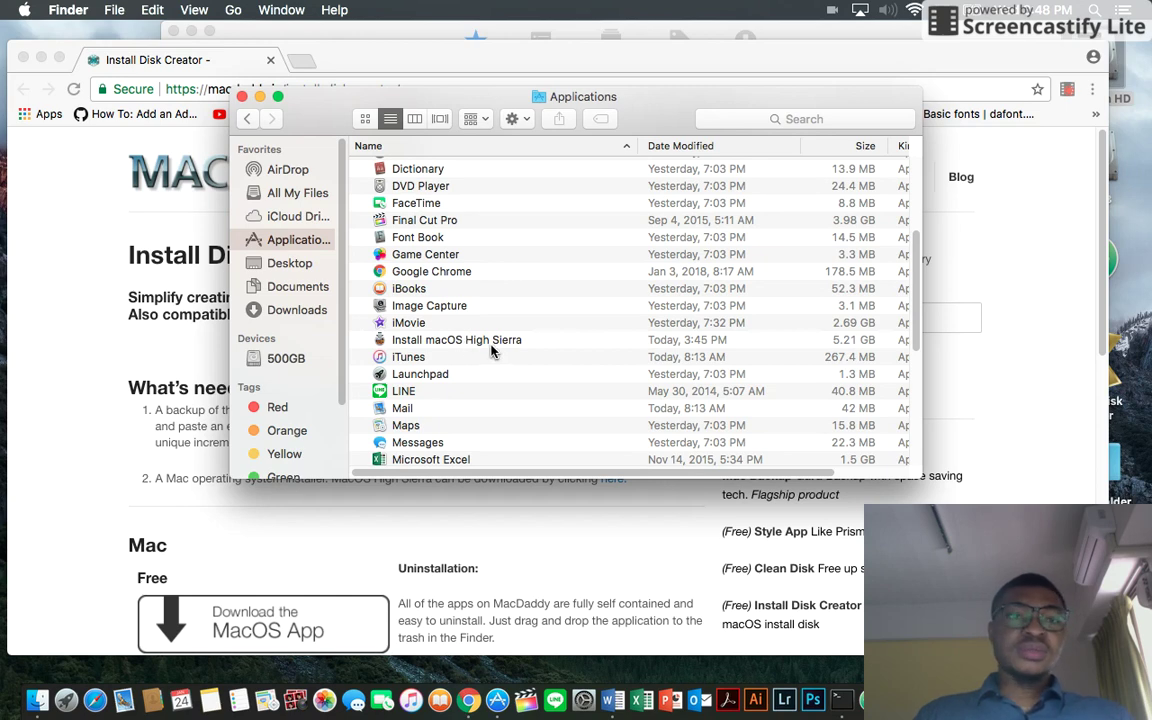
# Step: Find Install Disk Creator in Finder and launch it from the Downloads folder
pyautogui.hotkey('ctrl', 'Up')
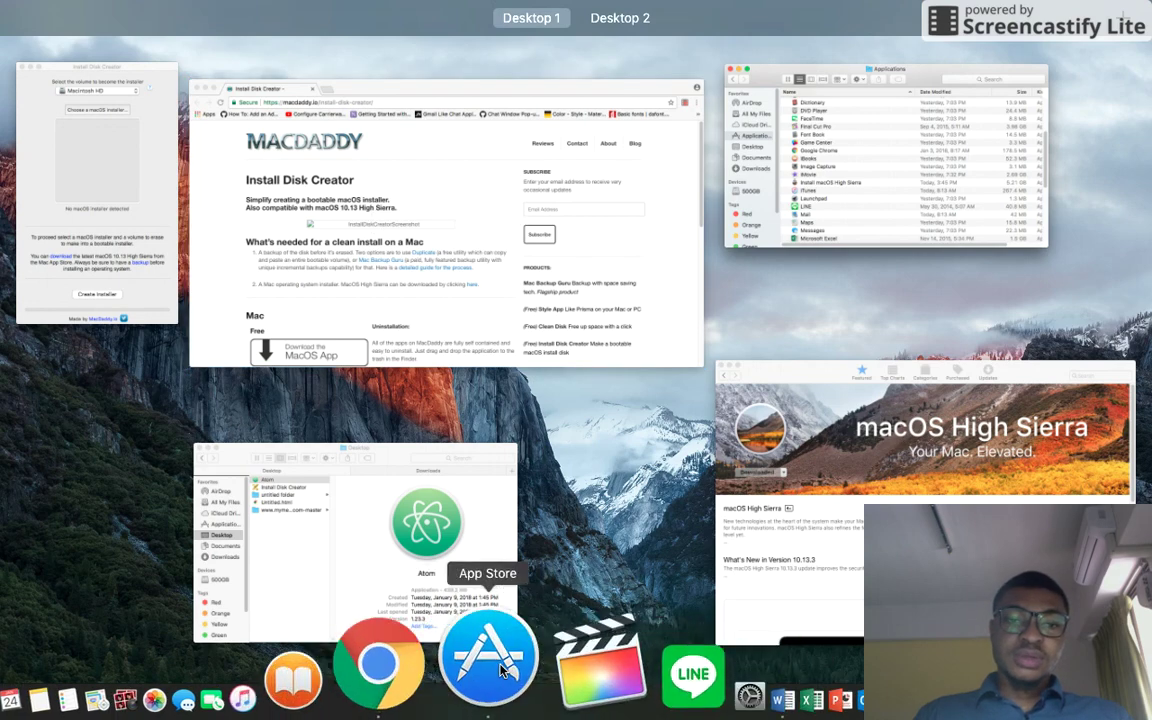
pyautogui.click(113, 228)
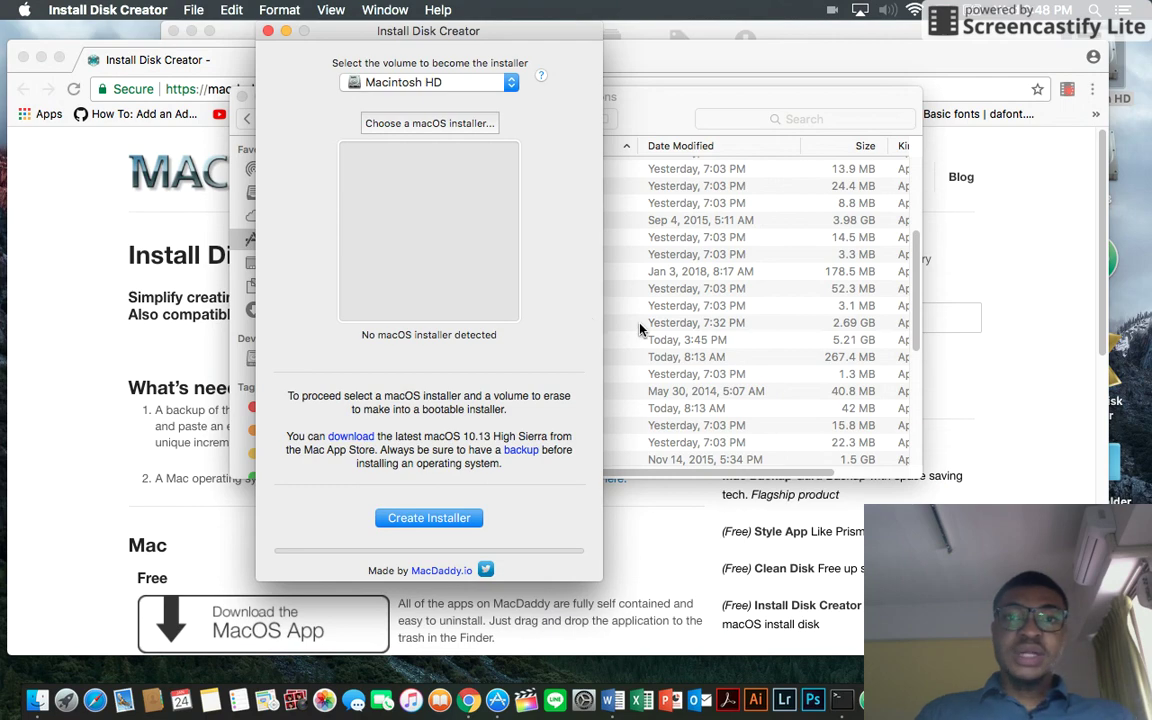
pyautogui.hotkey('ctrl', 'Up')
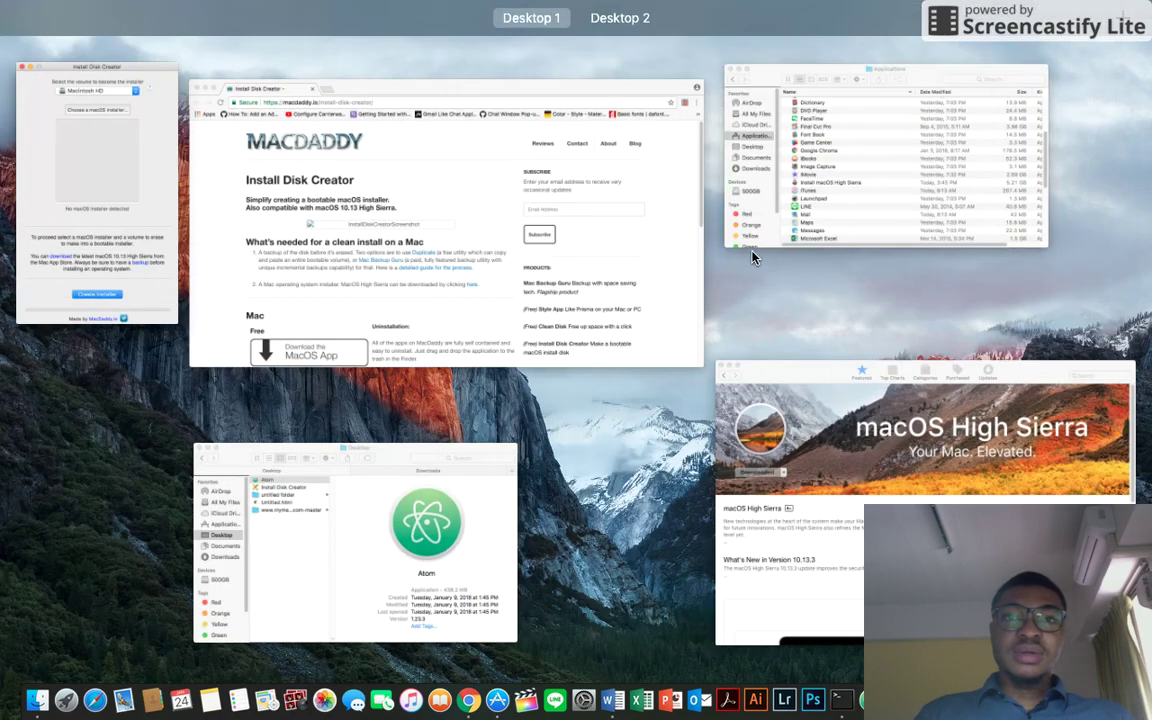
pyautogui.click(307, 551)
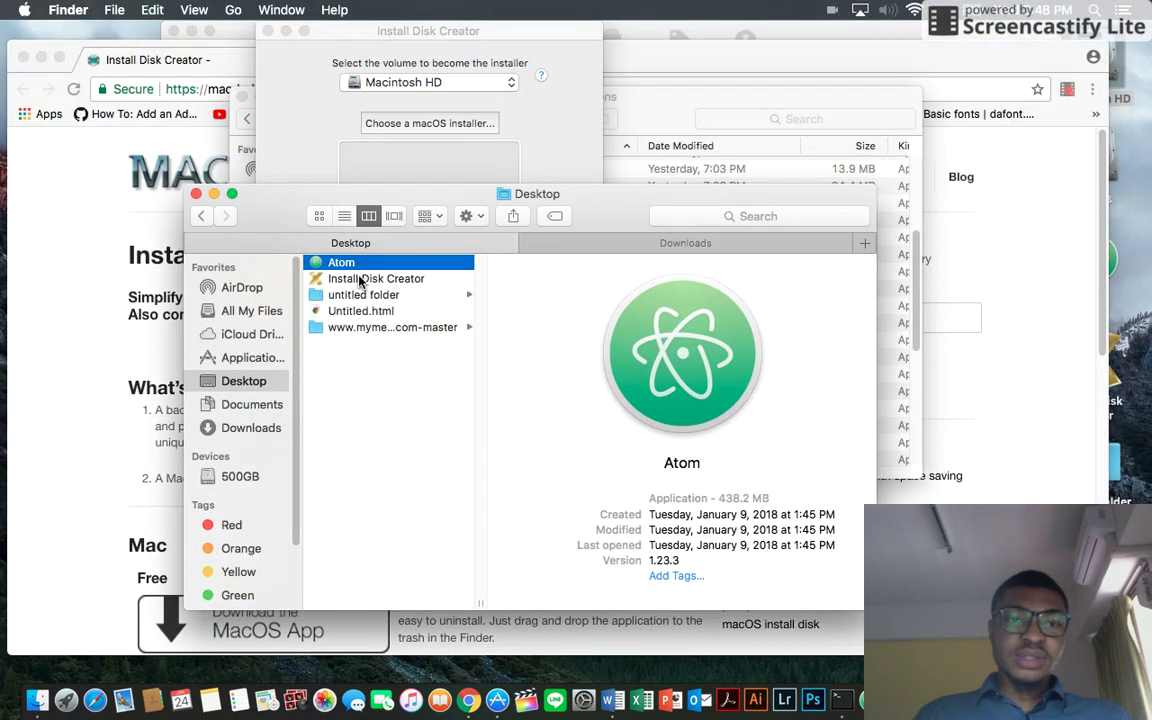
pyautogui.click(362, 279)
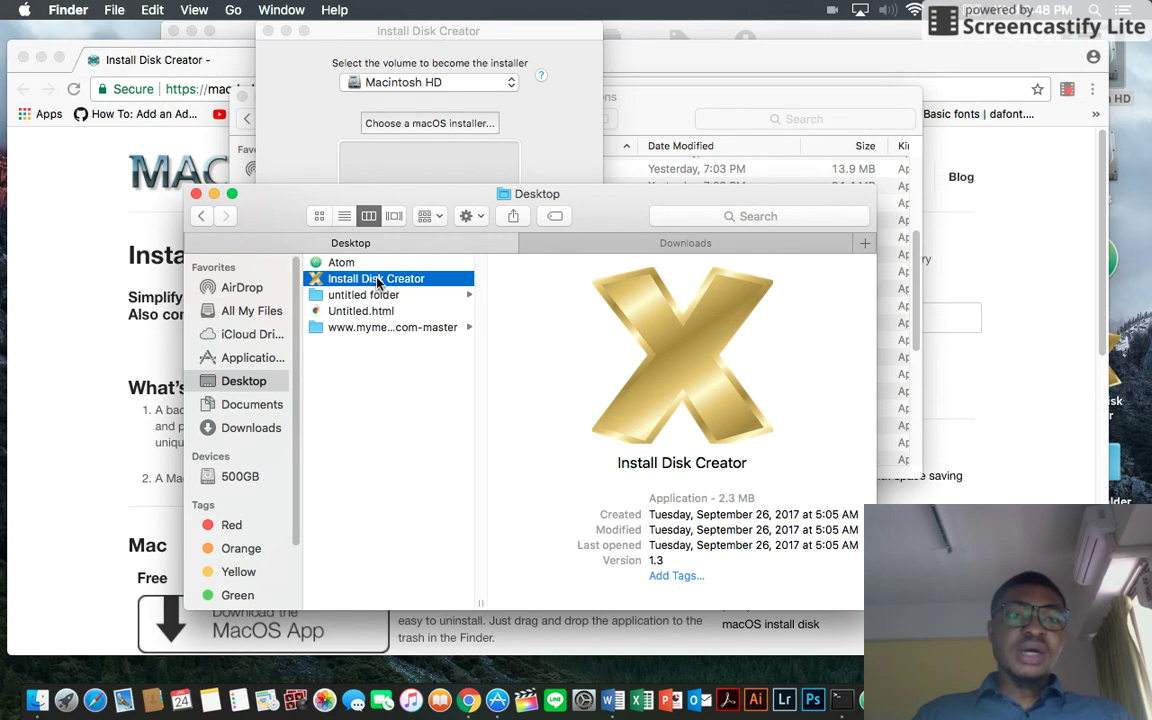
pyautogui.click(251, 428)
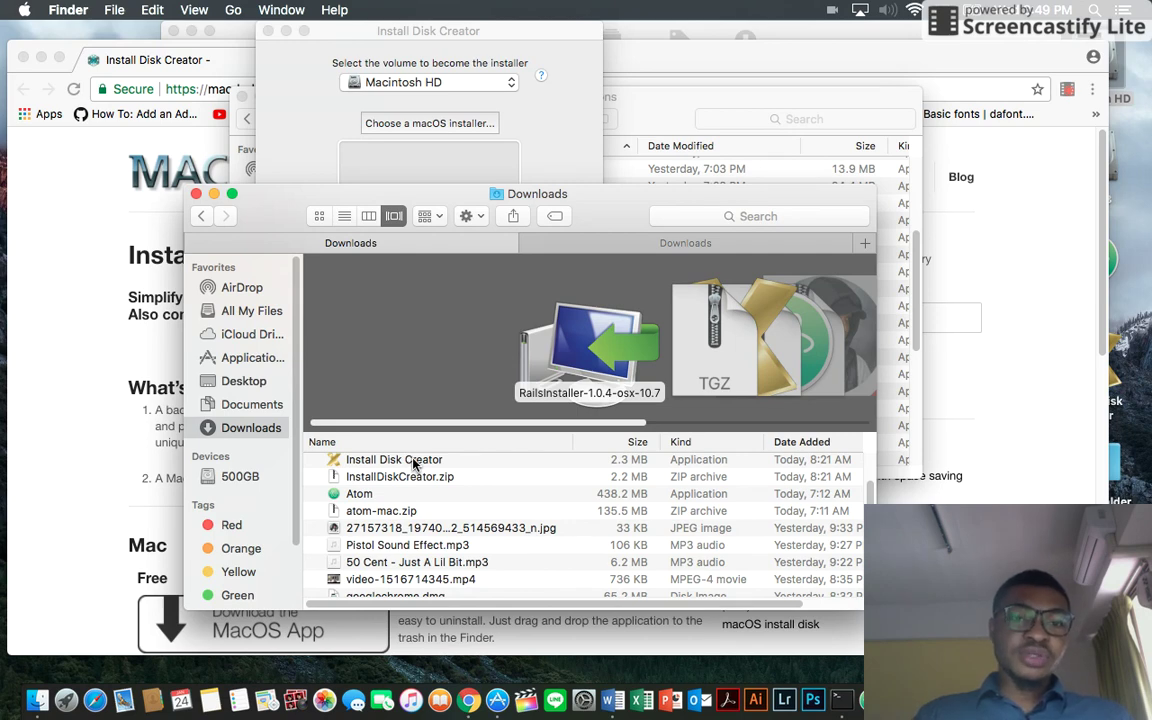
pyautogui.doubleClick(413, 460)
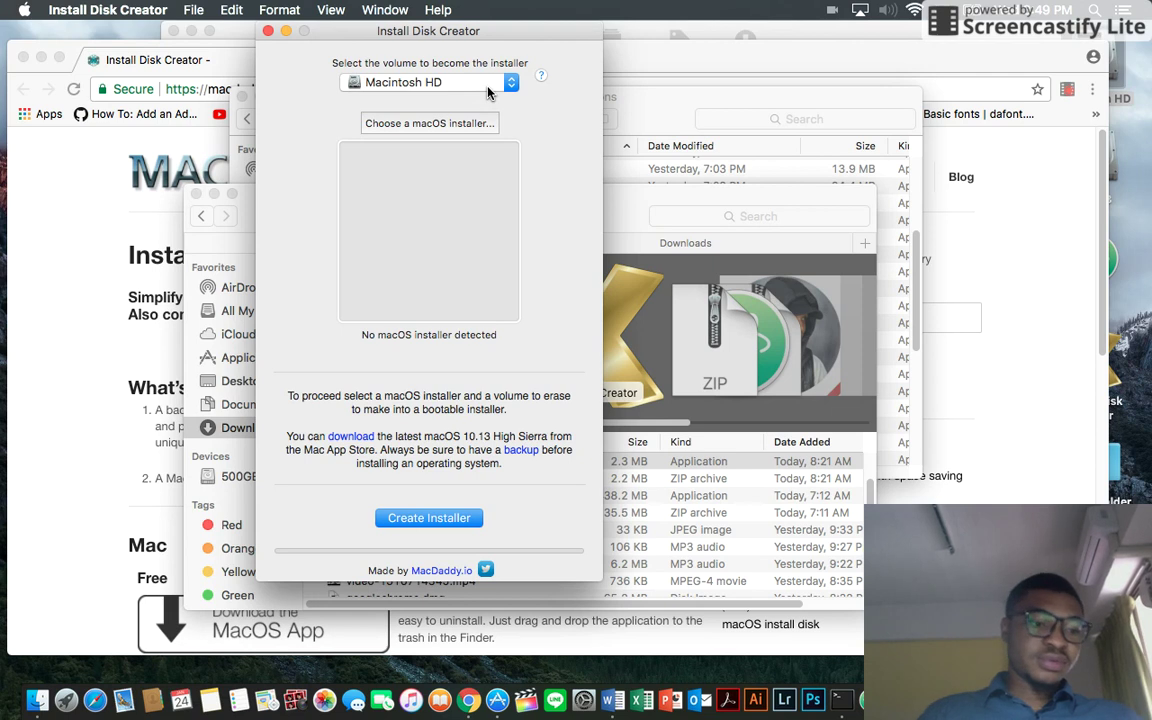
# Step: Select the first InstallESD volume as the one to become the installer
pyautogui.click(511, 83)
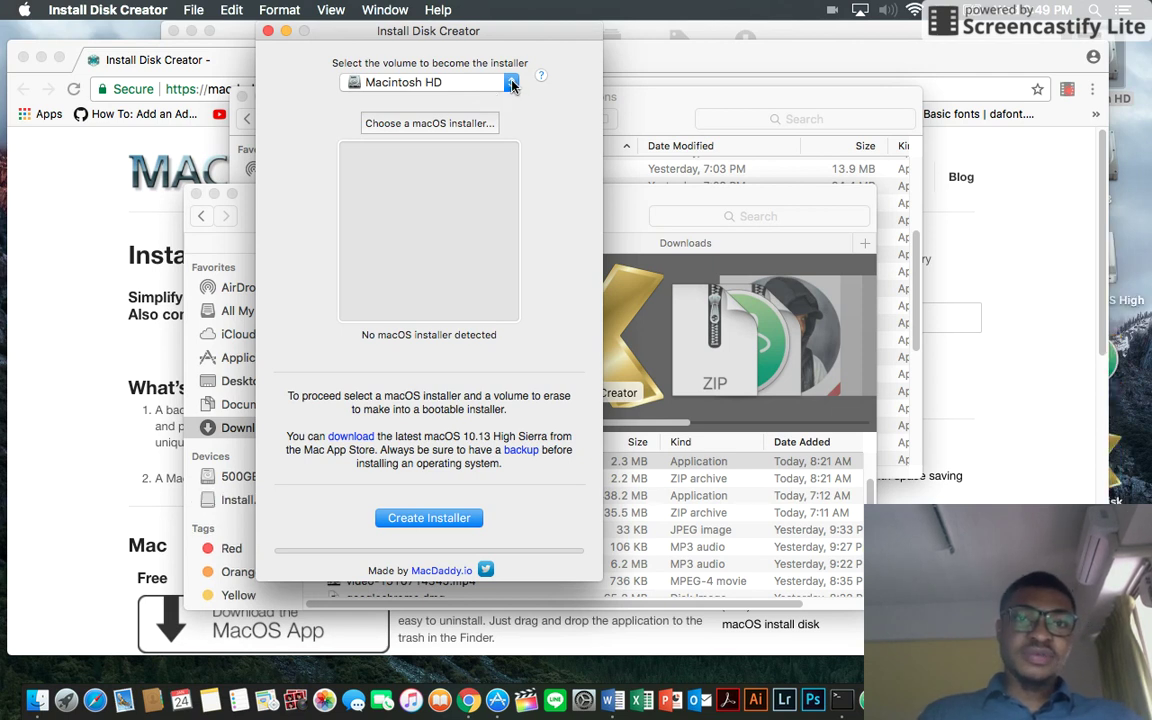
pyautogui.click(511, 84)
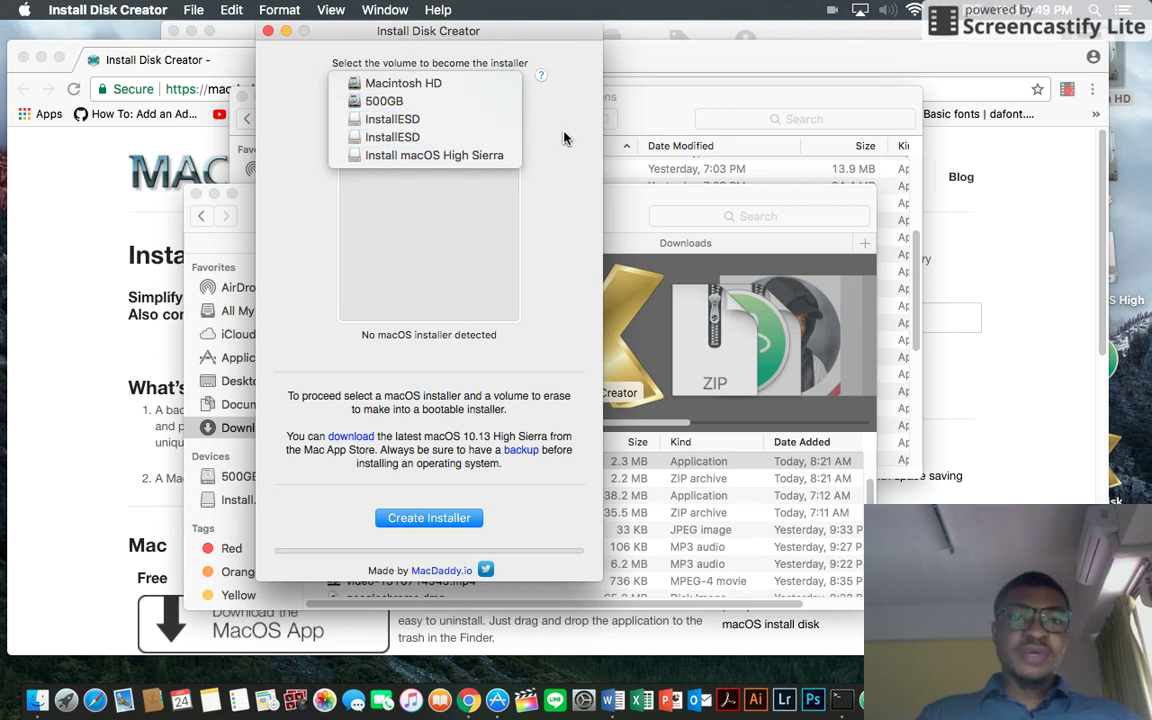
pyautogui.click(507, 125)
pyautogui.click(507, 88)
pyautogui.click(410, 119)
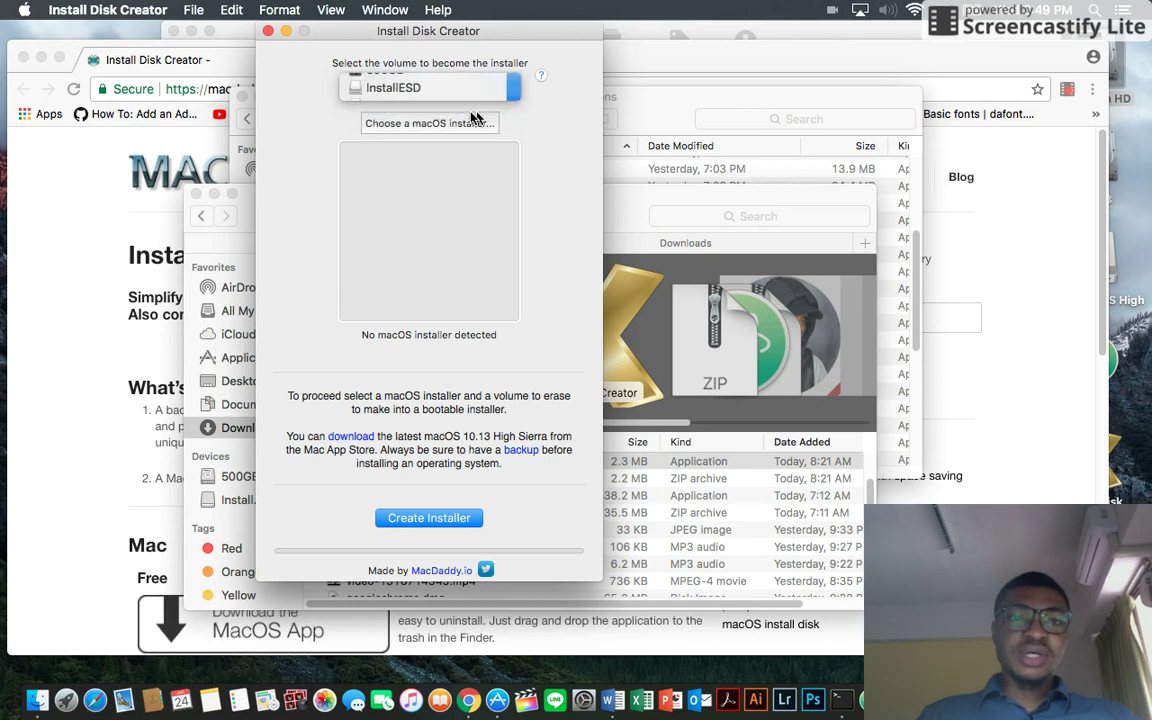
# Step: Choose Install macOS High Sierra from the Applications folder as the macOS installer
pyautogui.click(402, 126)
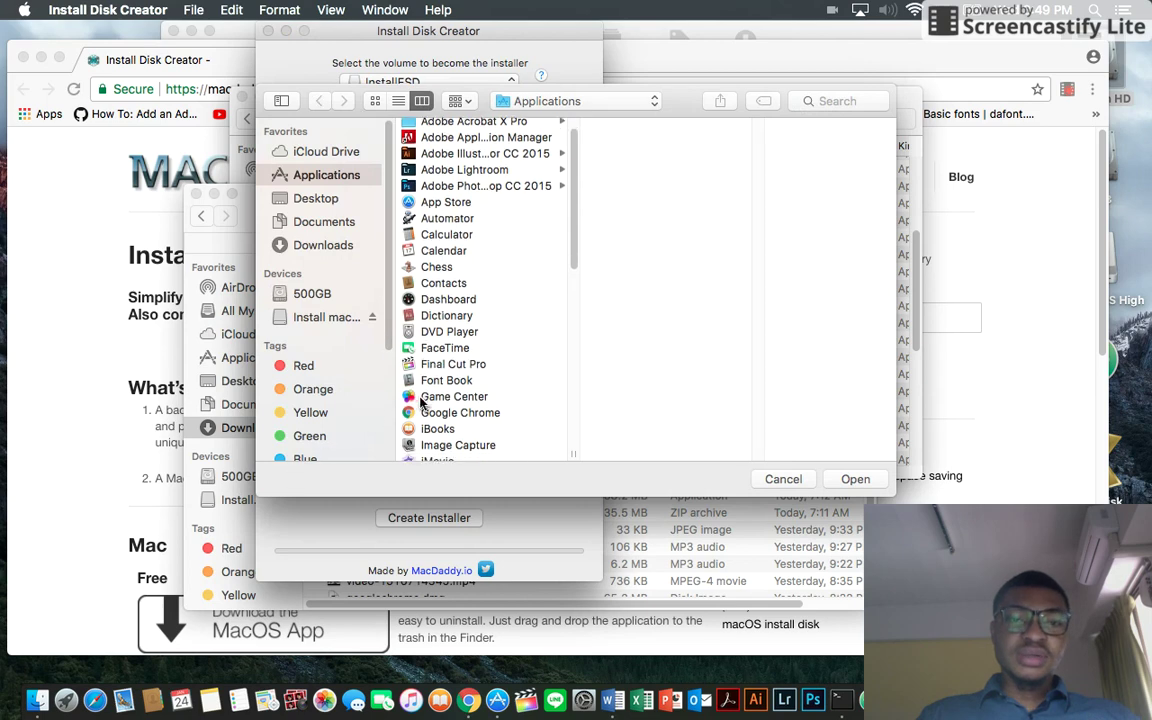
pyautogui.scroll(-6, 421, 401)
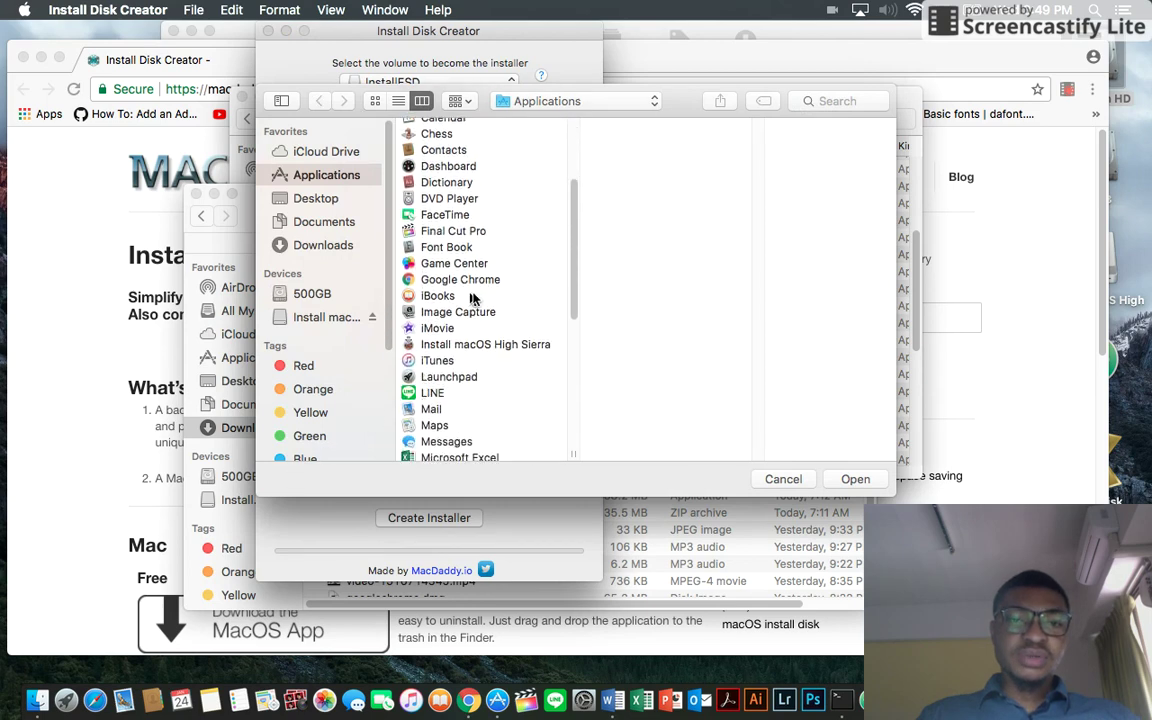
pyautogui.doubleClick(482, 345)
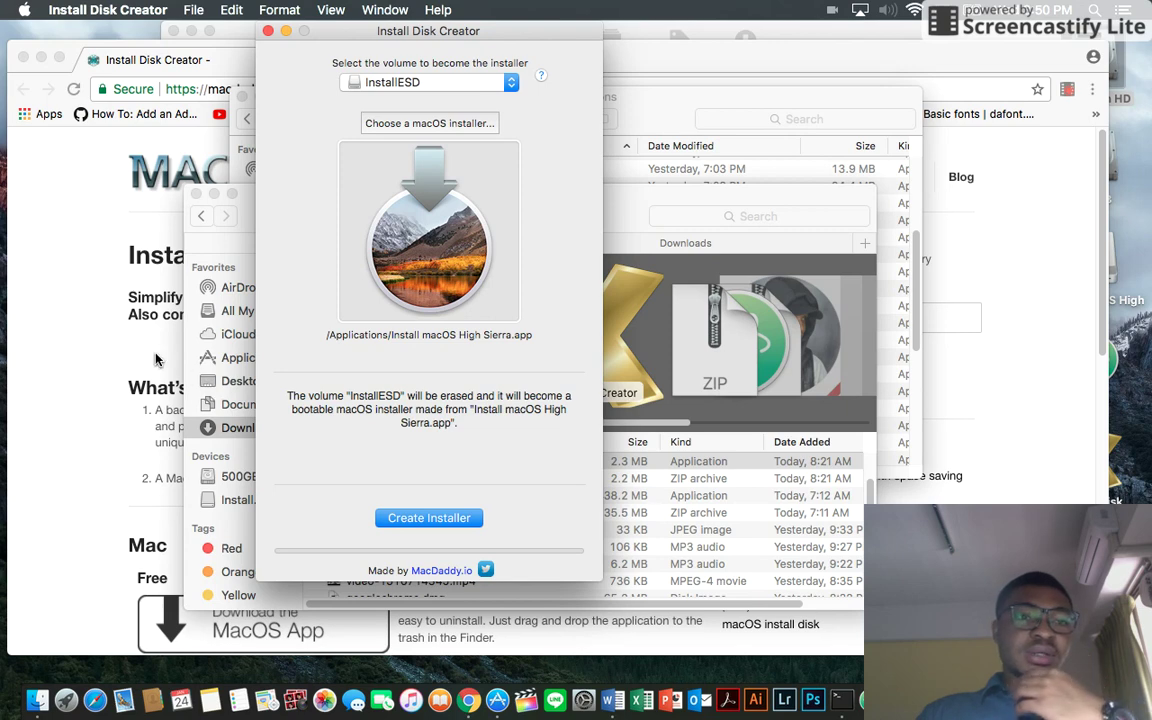
# Step: Switch to Chrome, view the Mac download section of MacDaddy's Install Disk Creator page and select its web address
pyautogui.click(93, 271)
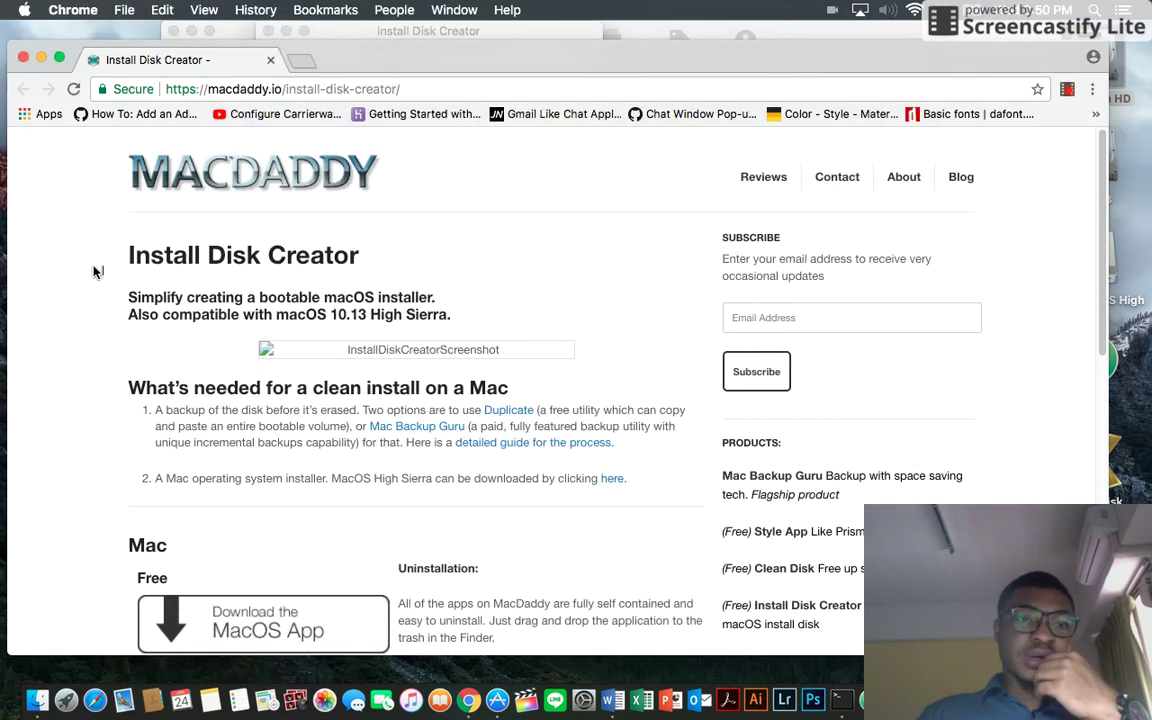
pyautogui.scroll(-3, 265, 395)
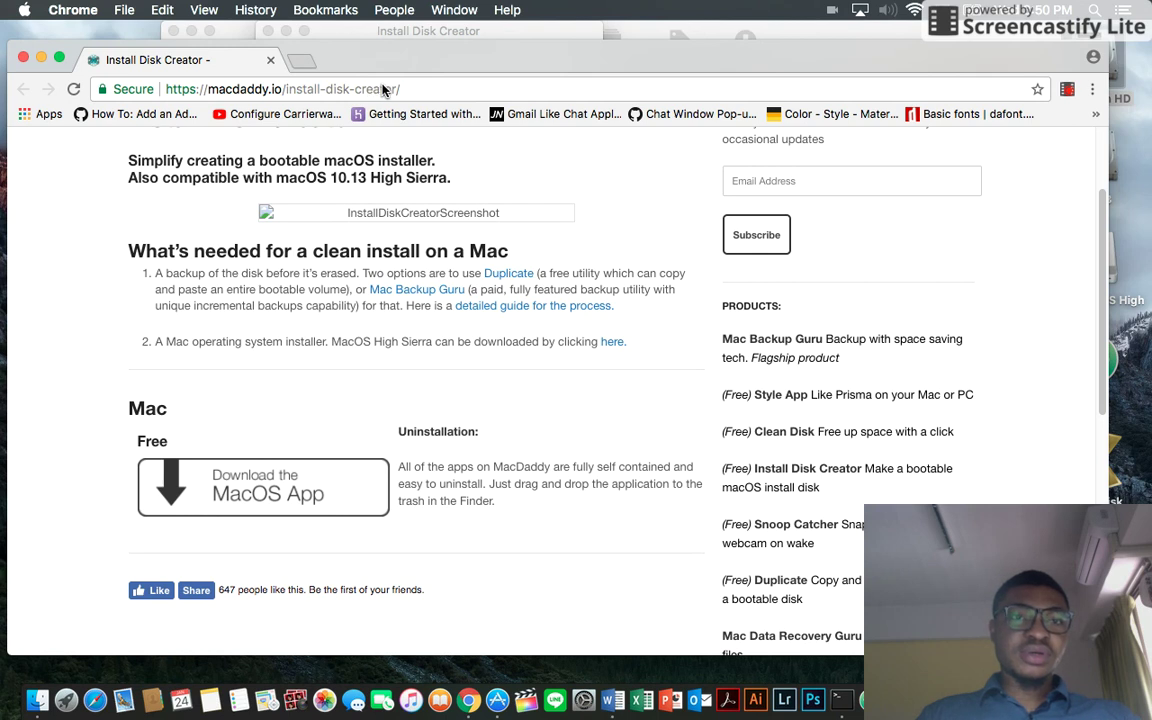
pyautogui.click(401, 89)
pyautogui.press('super+a')
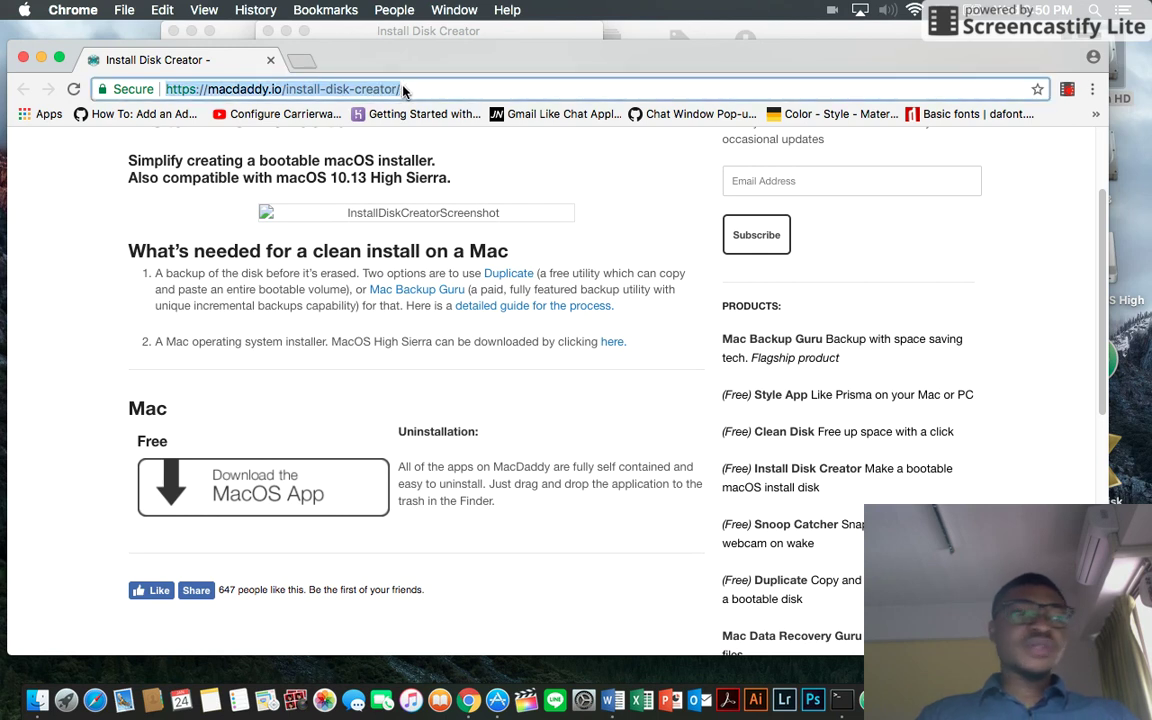